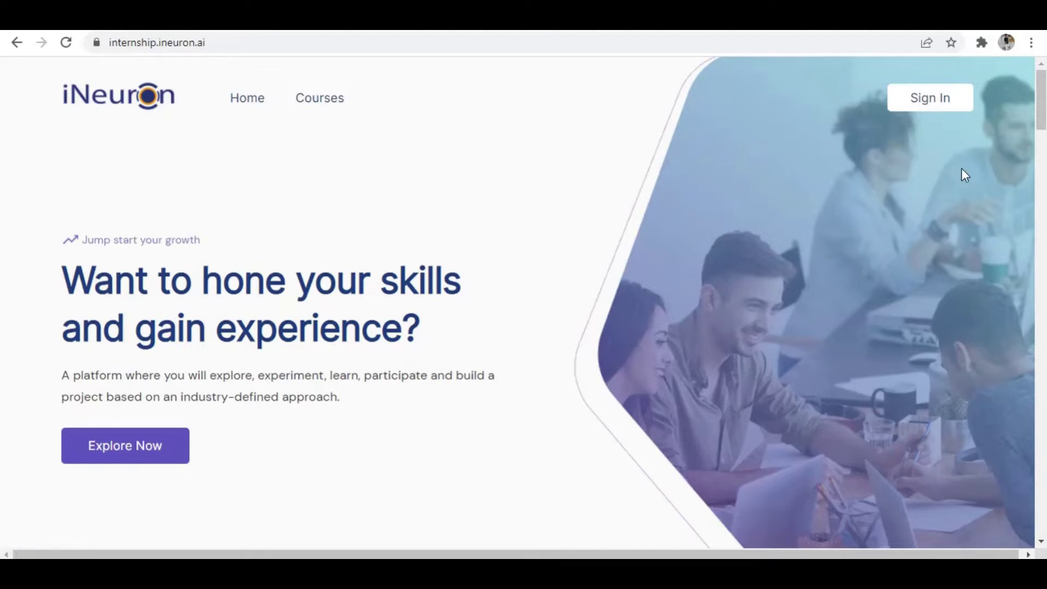
Sign in to the internship portal and look over the enrolled project on the dashboard
{"action": "left_click", "coordinate": [930, 107]}
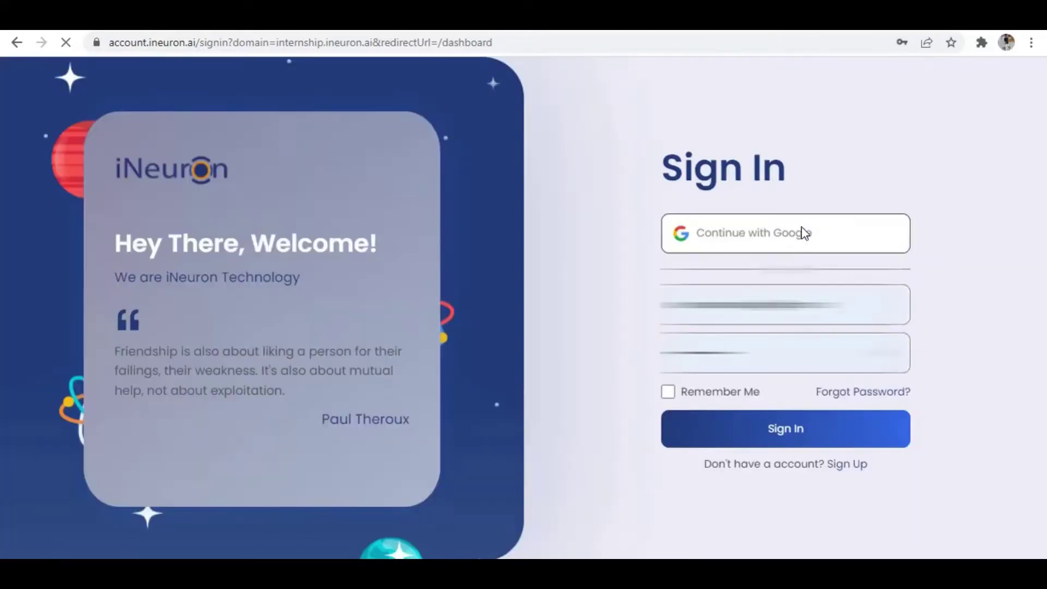
{"action": "left_click", "coordinate": [779, 435]}
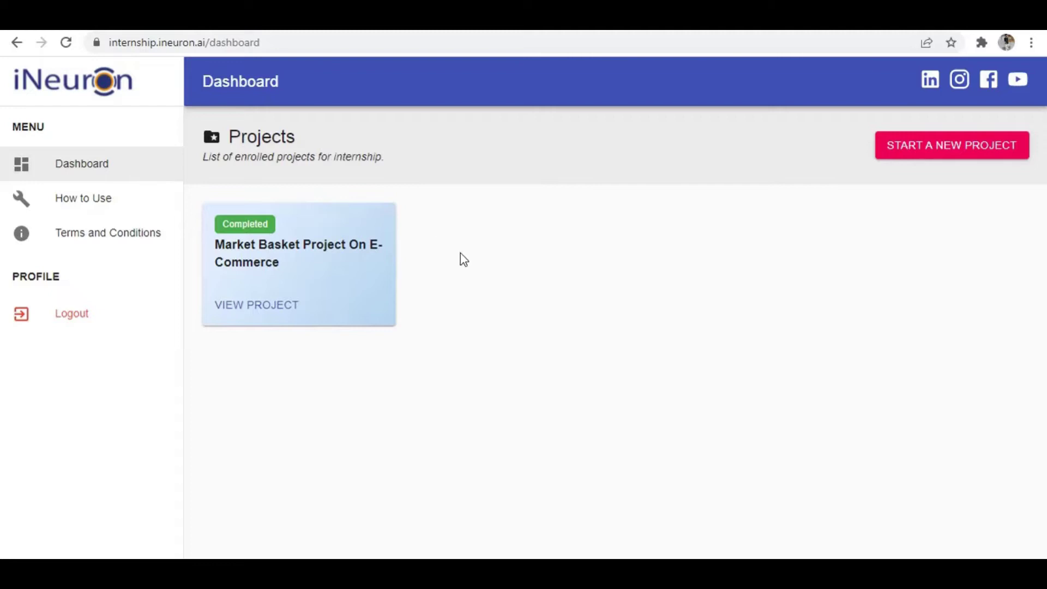
{"action": "left_click_drag", "start_coordinate": [456, 278], "coordinate": [211, 207]}
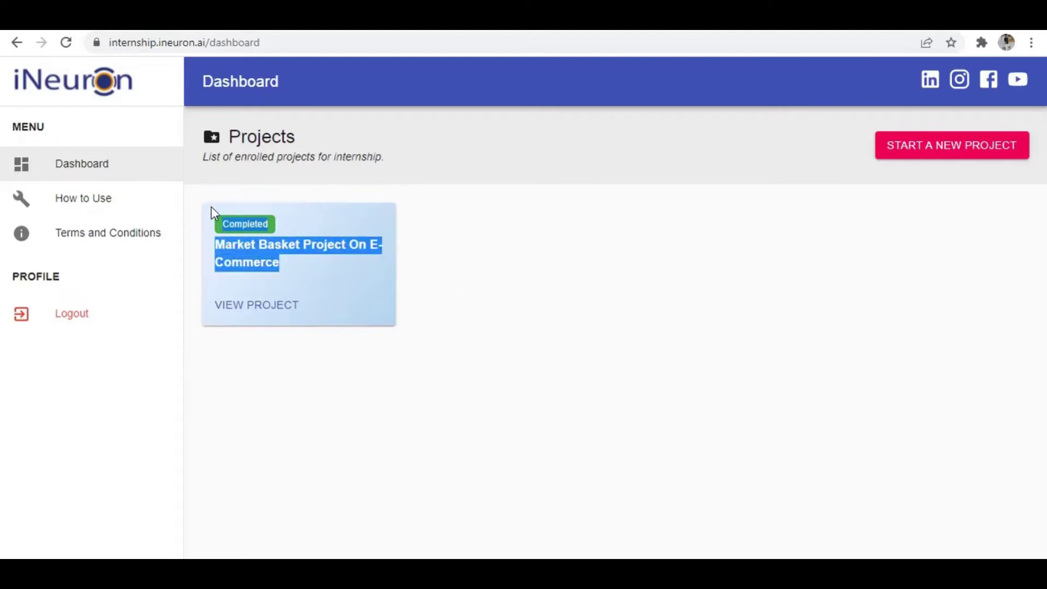
{"action": "left_click", "coordinate": [500, 219]}
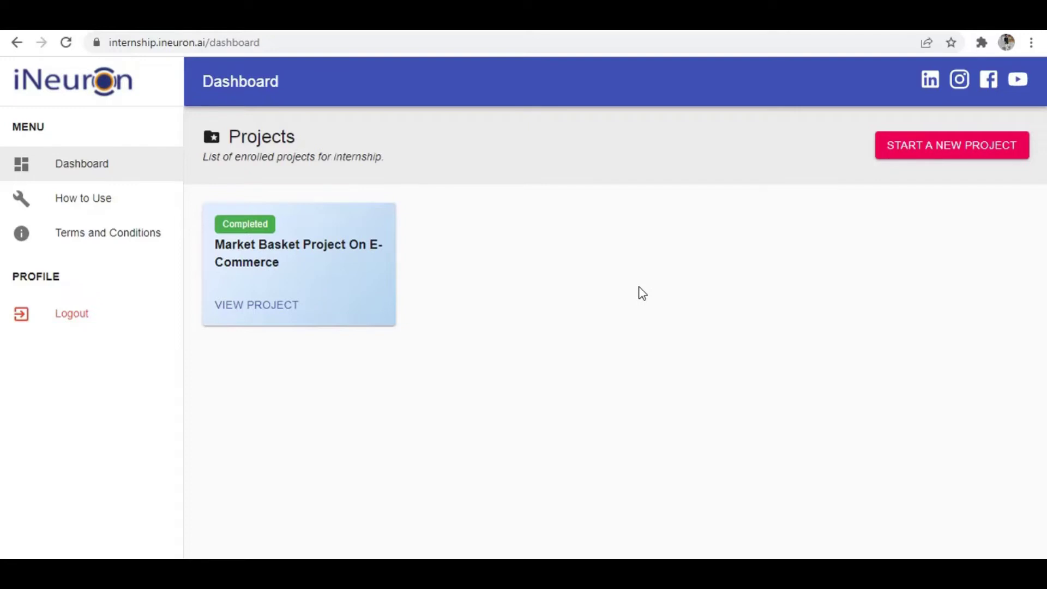
Start a new project and choose Deep Learning as its technology
{"action": "left_click", "coordinate": [931, 156]}
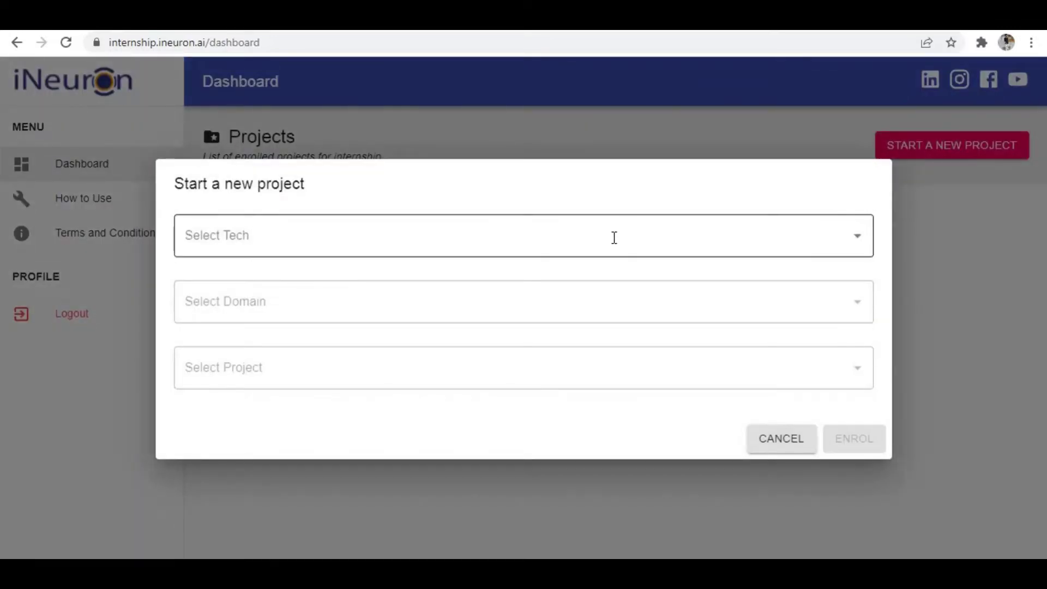
{"action": "left_click", "coordinate": [638, 241]}
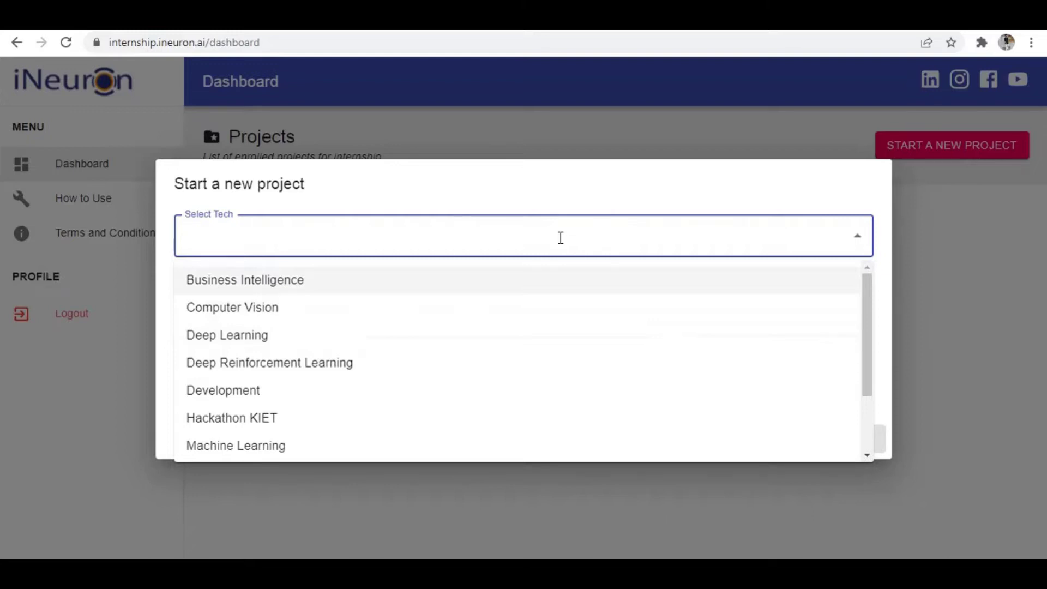
{"action": "left_click_drag", "start_coordinate": [866, 293], "coordinate": [874, 378]}
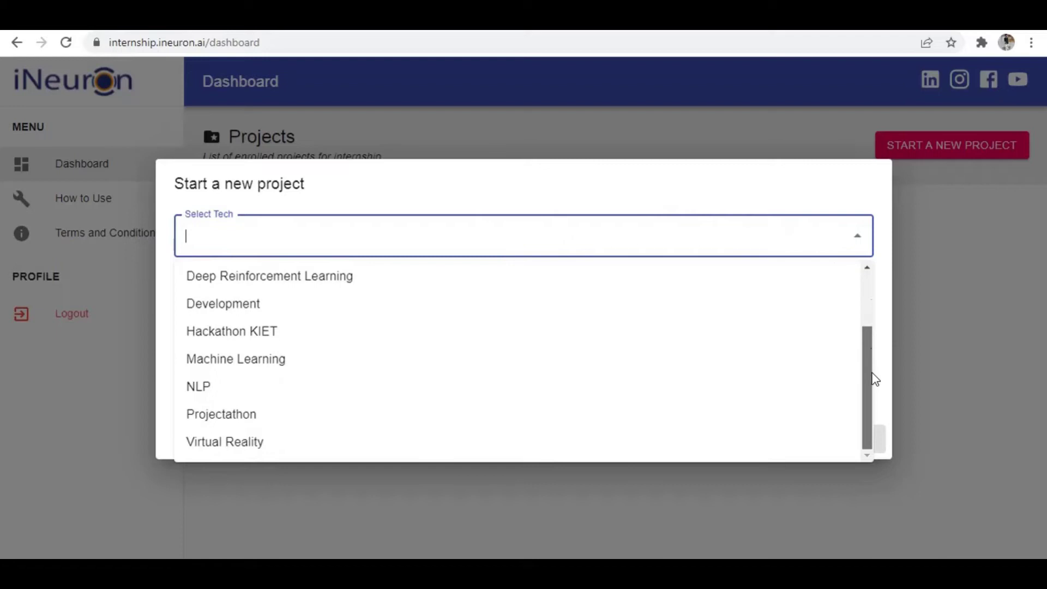
{"action": "scroll", "coordinate": [866, 371], "scroll_direction": "up", "scroll_amount": 3}
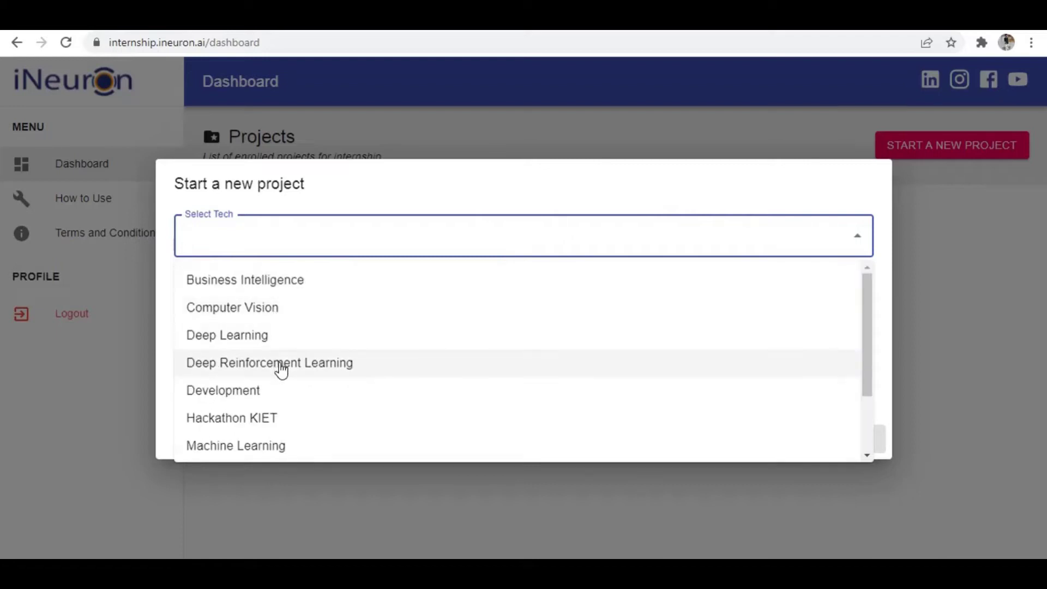
{"action": "scroll", "coordinate": [870, 296], "scroll_direction": "down", "scroll_amount": 1}
{"action": "scroll", "coordinate": [869, 297], "scroll_direction": "up", "scroll_amount": 1}
{"action": "left_click", "coordinate": [226, 343]}
Set the new project's domain to Traffic Surveillance
{"action": "left_click", "coordinate": [860, 306]}
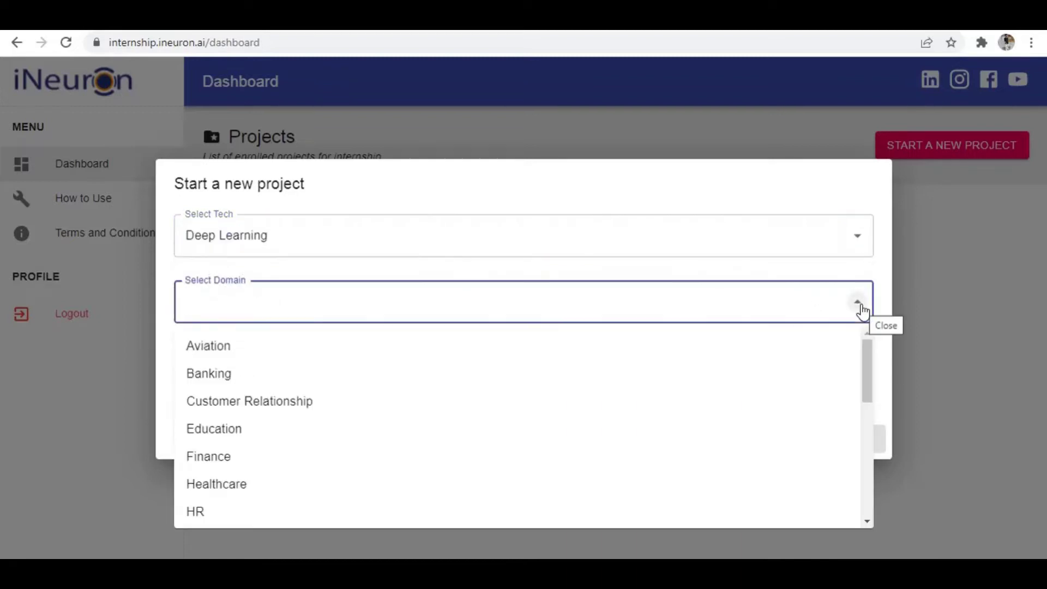
{"action": "scroll", "coordinate": [869, 382], "scroll_direction": "down", "scroll_amount": 2}
{"action": "left_click_drag", "start_coordinate": [871, 397], "coordinate": [886, 497]}
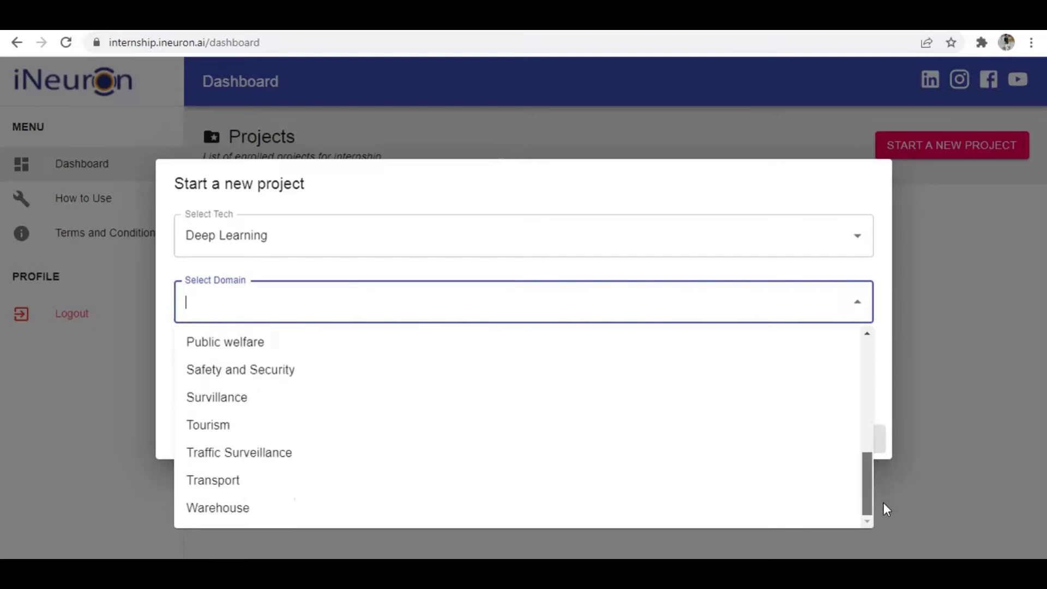
{"action": "left_click", "coordinate": [240, 453]}
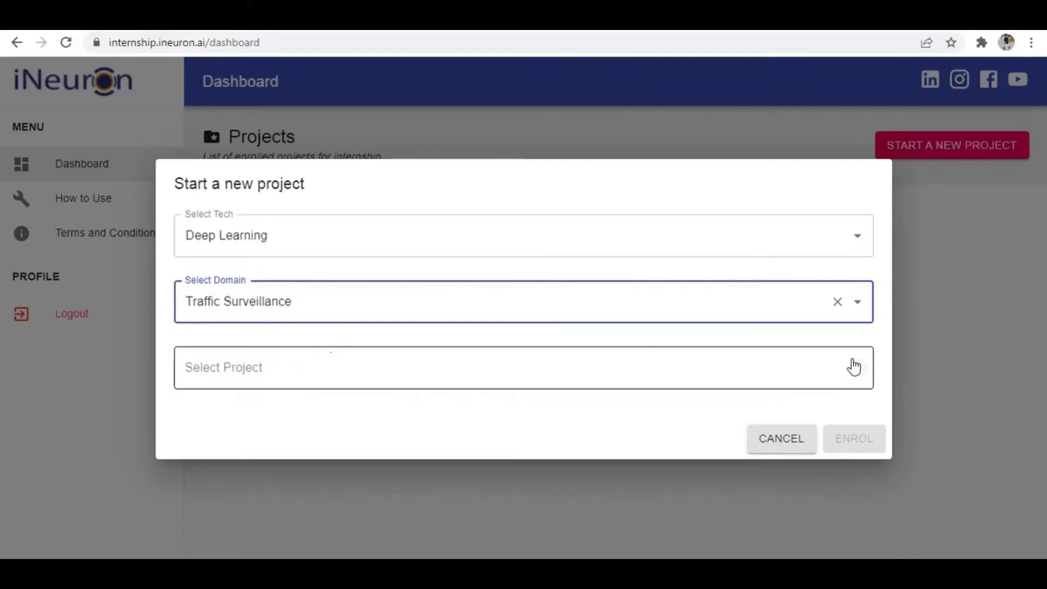
Select Vehicle Number Plate Detection as the project and check its difficulty level
{"action": "left_click", "coordinate": [854, 367]}
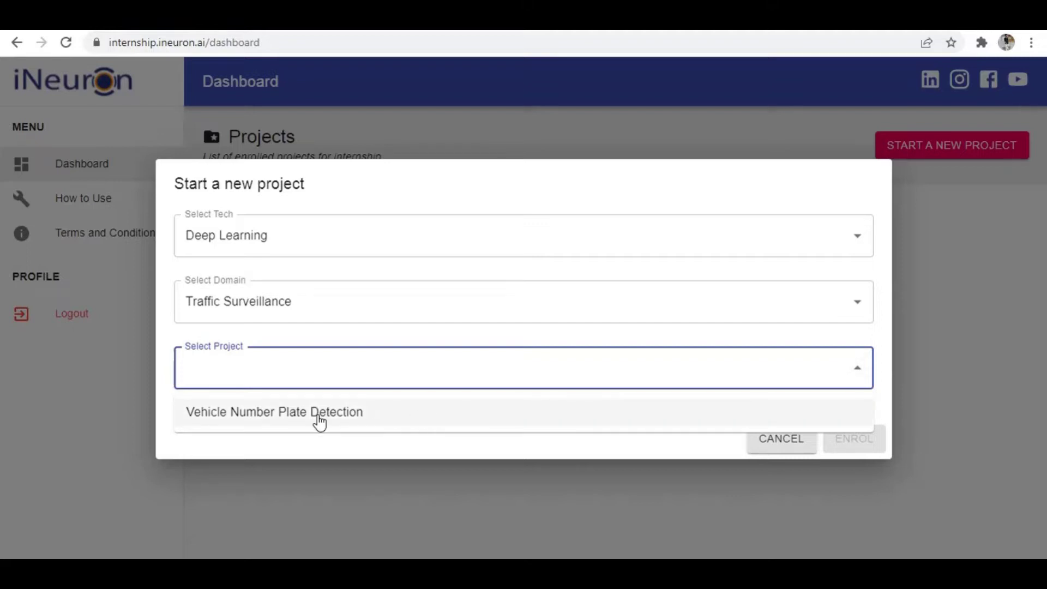
{"action": "left_click", "coordinate": [319, 423]}
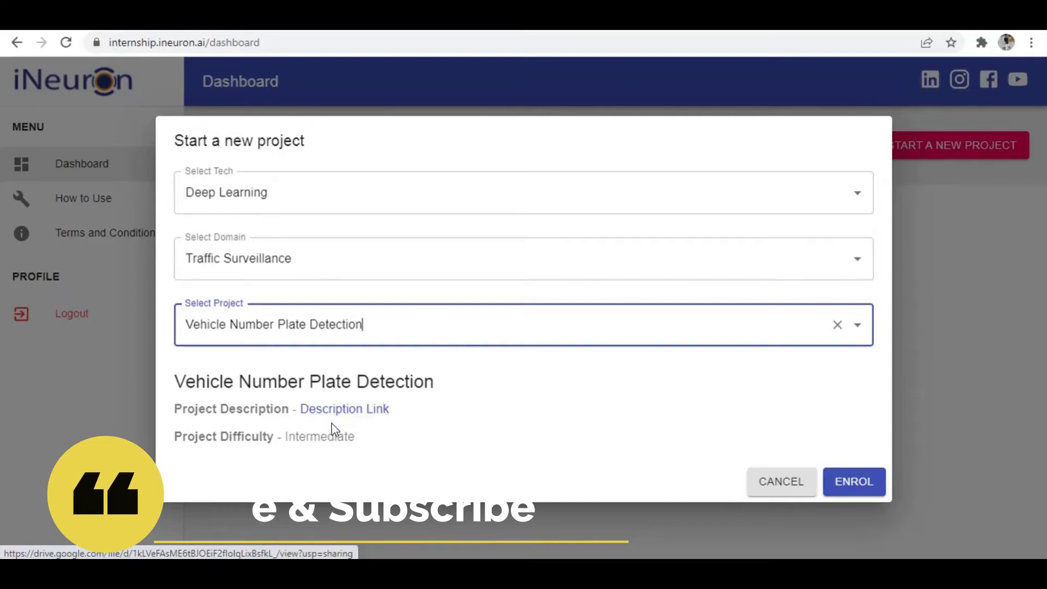
{"action": "left_click_drag", "start_coordinate": [288, 435], "coordinate": [393, 458]}
{"action": "left_click", "coordinate": [457, 445]}
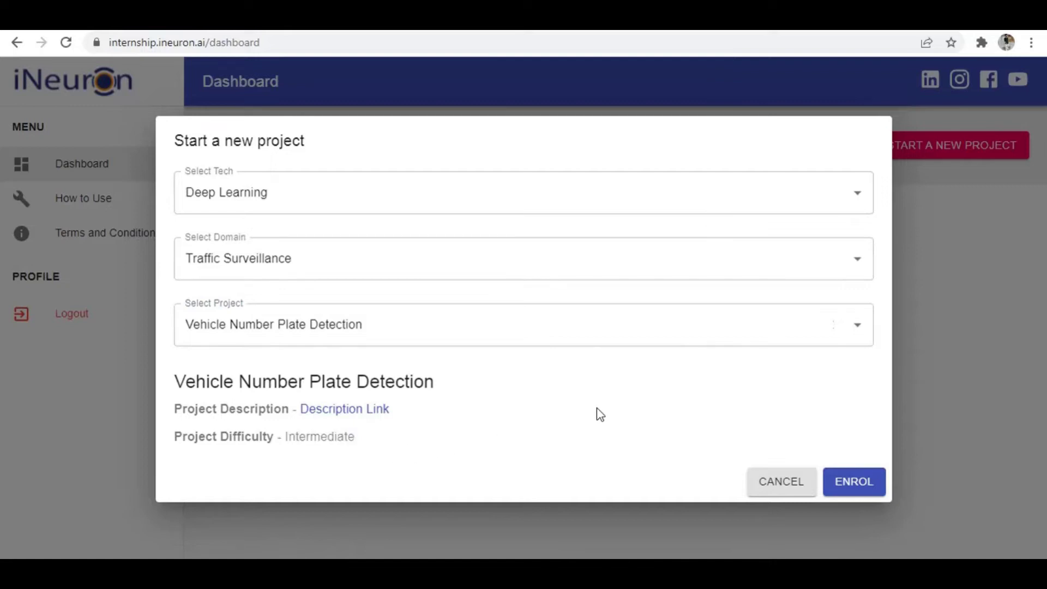
Open the project description document separately and examine its problem statement, evaluation metrics and submission requirements
{"action": "right_click", "coordinate": [337, 414]}
{"action": "left_click", "coordinate": [382, 283]}
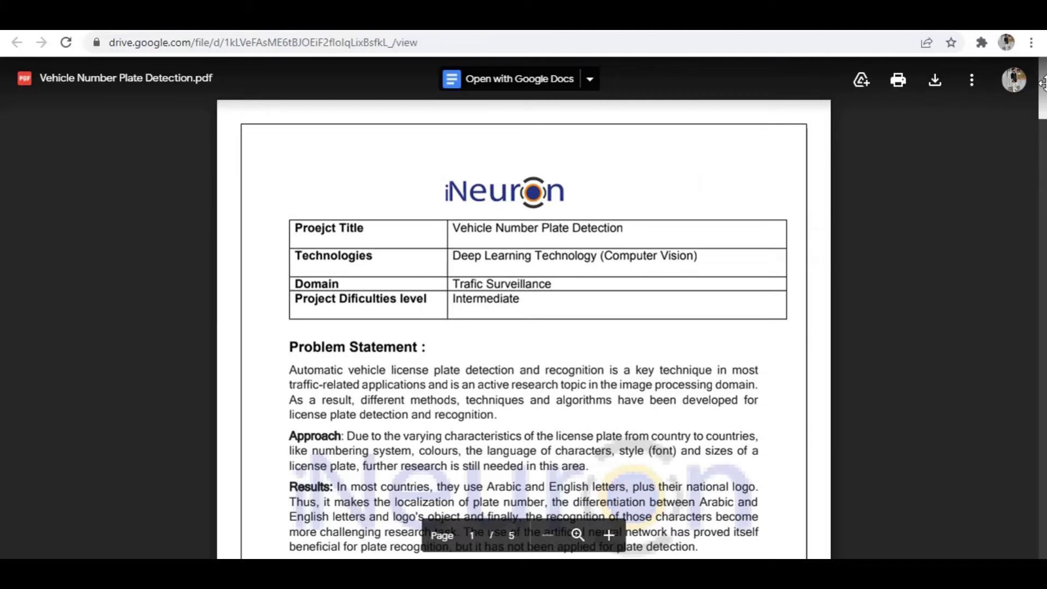
{"action": "left_click_drag", "start_coordinate": [1041, 106], "coordinate": [1013, 119]}
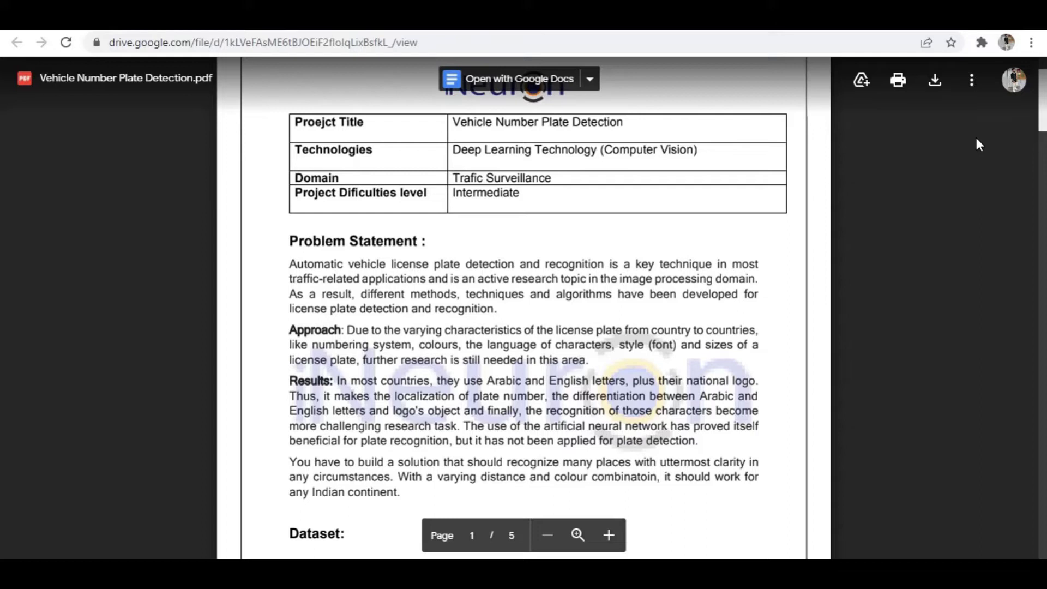
{"action": "left_click_drag", "start_coordinate": [1041, 98], "coordinate": [1041, 184]}
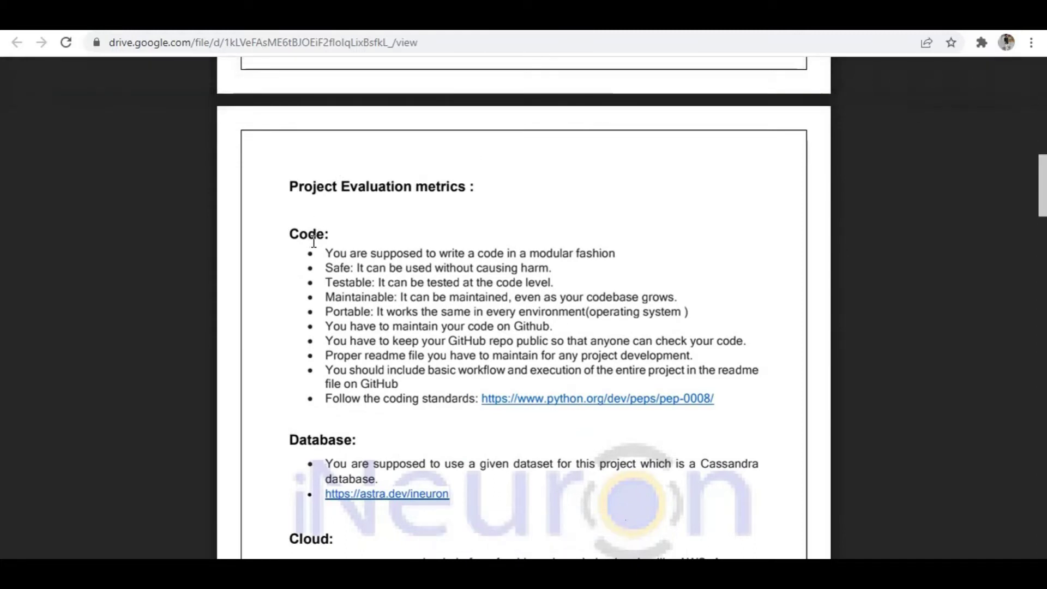
{"action": "left_click_drag", "start_coordinate": [1043, 192], "coordinate": [1044, 215]}
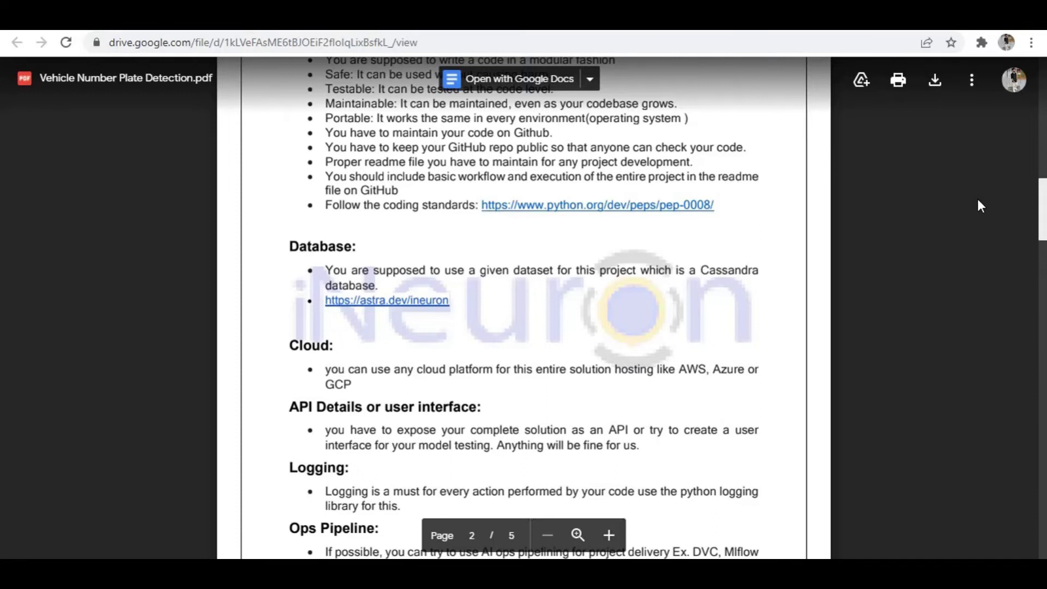
{"action": "left_click_drag", "start_coordinate": [1039, 204], "coordinate": [1042, 235]}
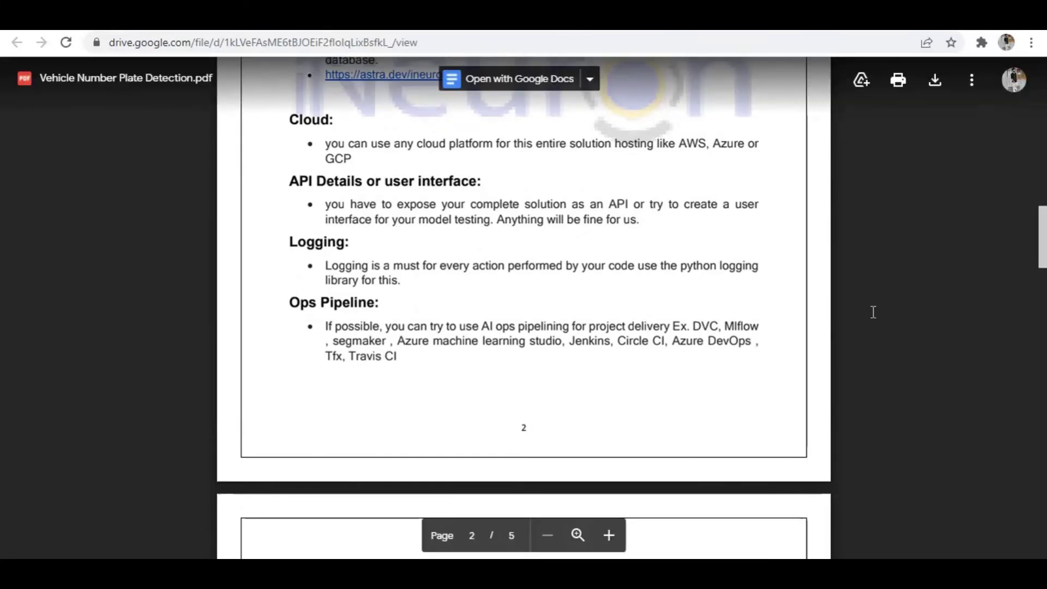
{"action": "left_click_drag", "start_coordinate": [1045, 292], "coordinate": [1045, 295]}
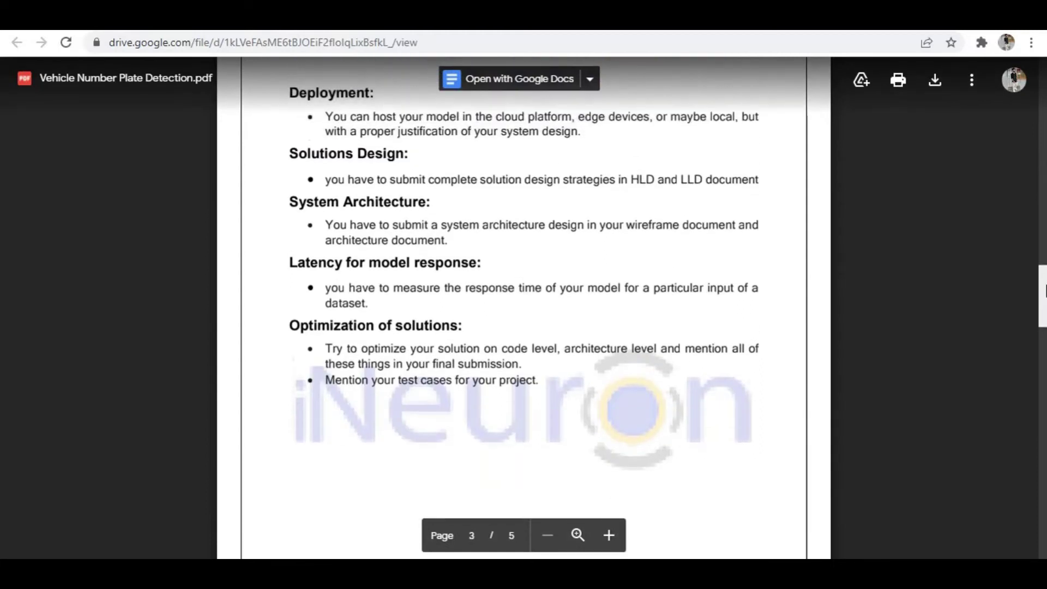
{"action": "left_click_drag", "start_coordinate": [1045, 294], "coordinate": [1044, 384]}
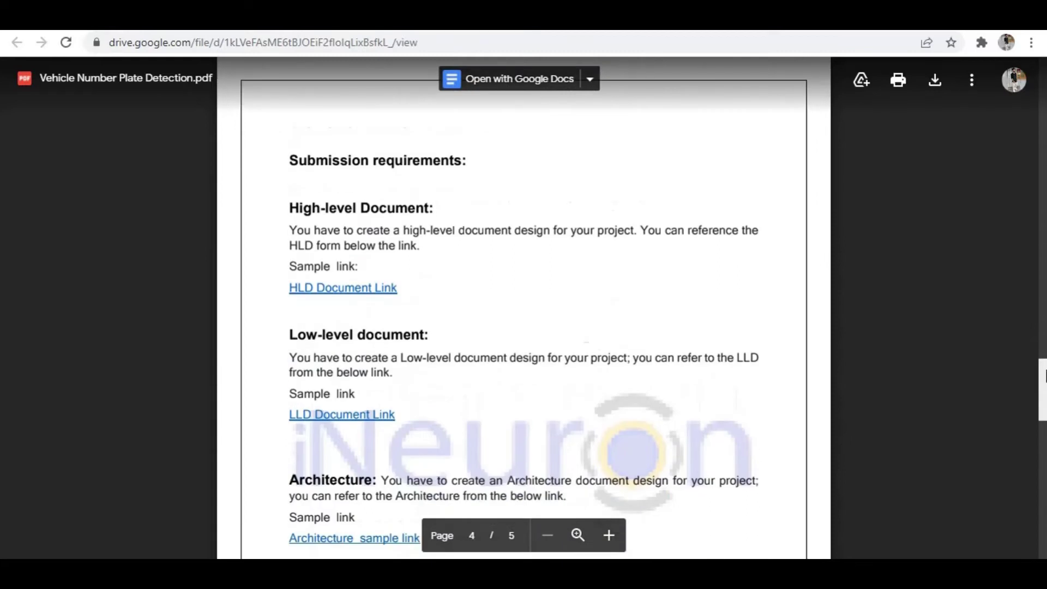
{"action": "left_click_drag", "start_coordinate": [1045, 380], "coordinate": [999, 70]}
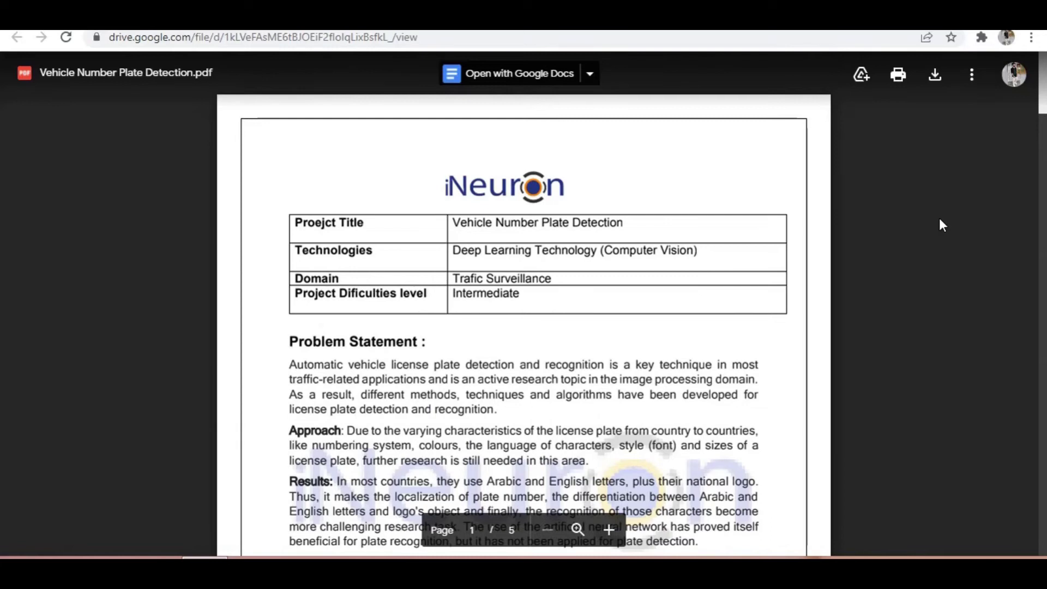
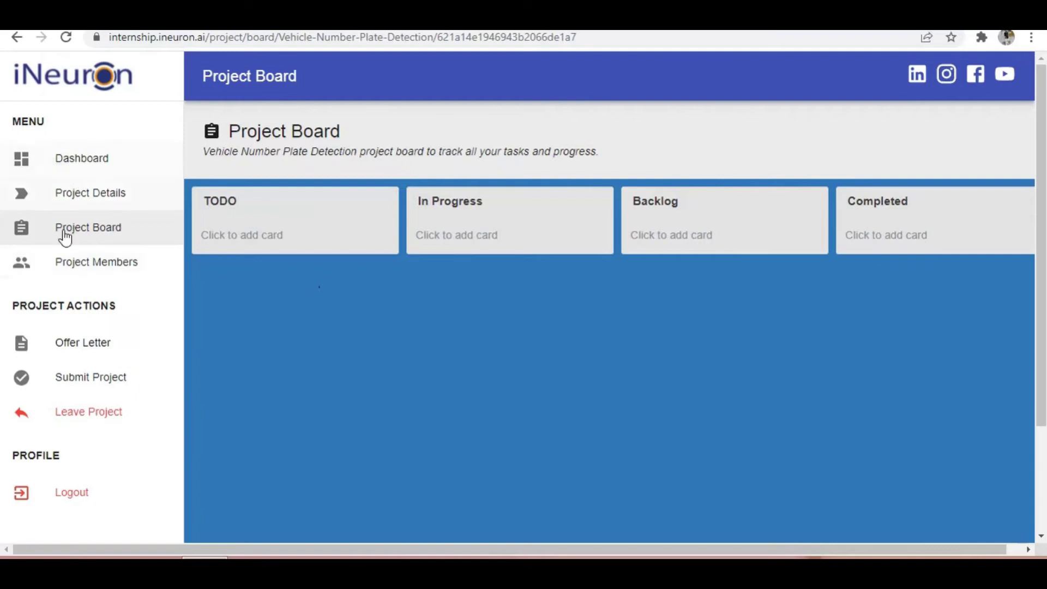
View the Vehicle Number Plate Detection project's members and examine its project invite link
{"action": "left_click", "coordinate": [92, 264]}
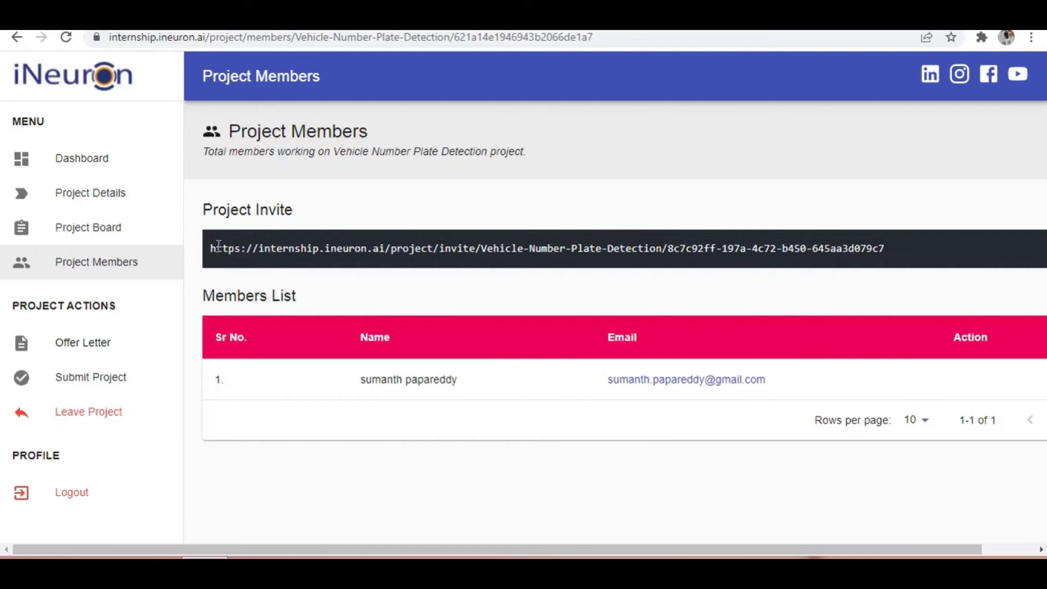
{"action": "left_click_drag", "start_coordinate": [209, 248], "coordinate": [948, 247]}
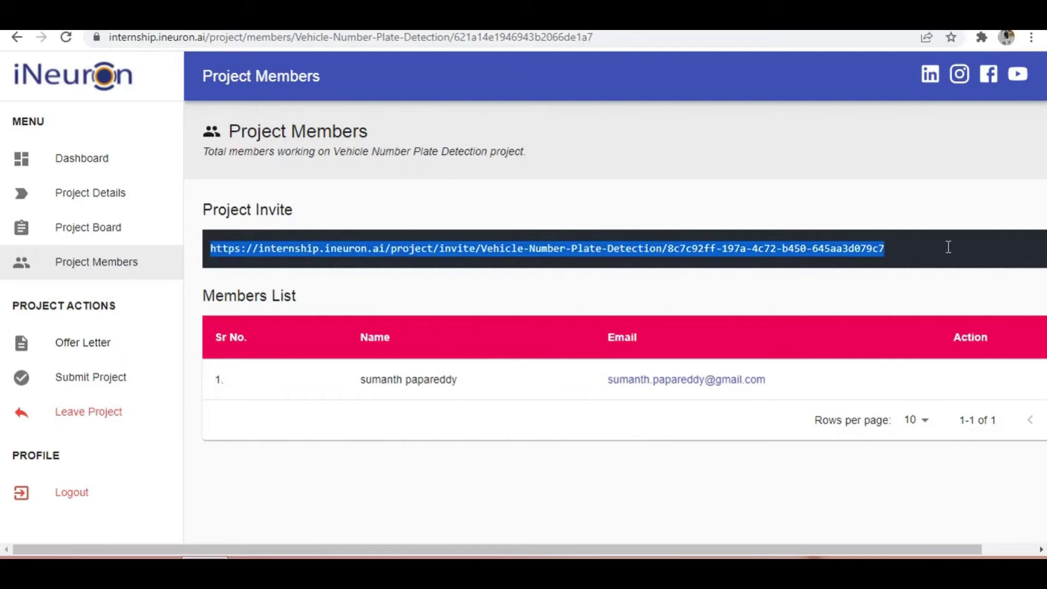
{"action": "left_click", "coordinate": [948, 247]}
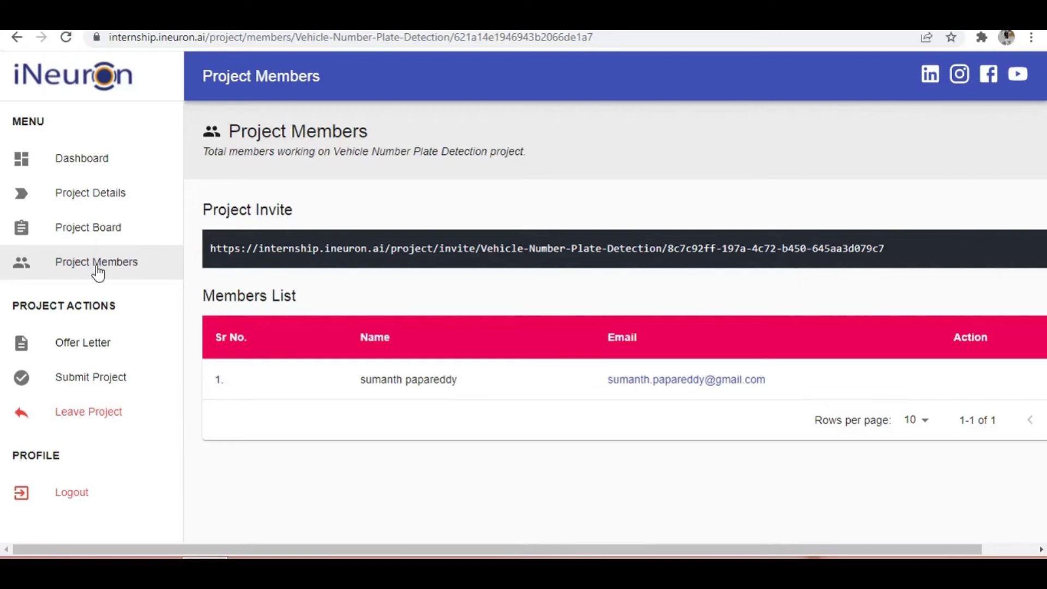
Add a card titled "data preprocessing" to the TODO column of the project board
{"action": "left_click", "coordinate": [118, 236]}
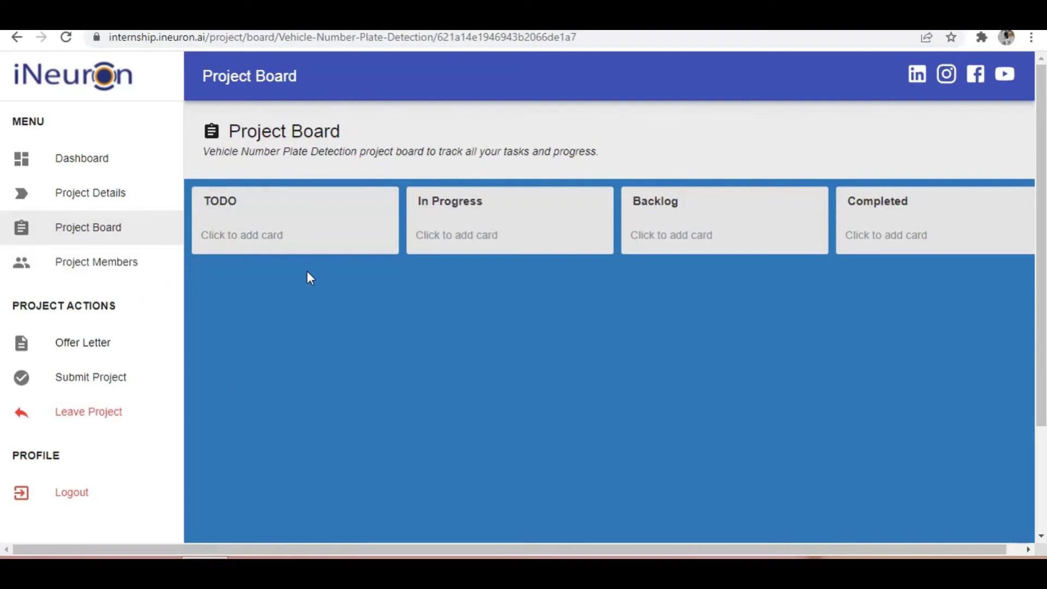
{"action": "left_click", "coordinate": [271, 238]}
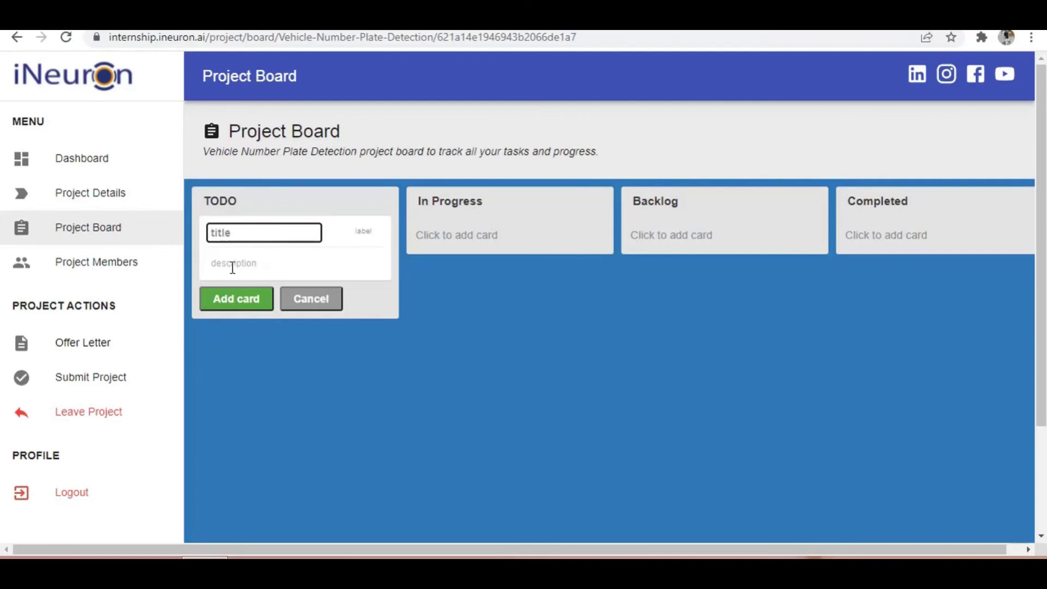
{"action": "type", "text": "data preprocessing"}
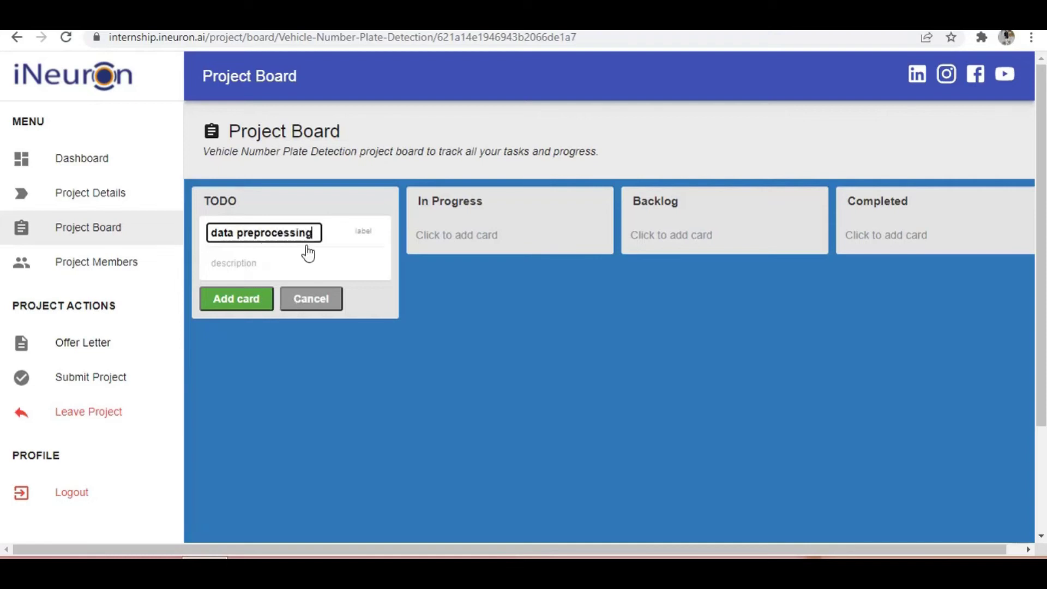
{"action": "left_click", "coordinate": [236, 299]}
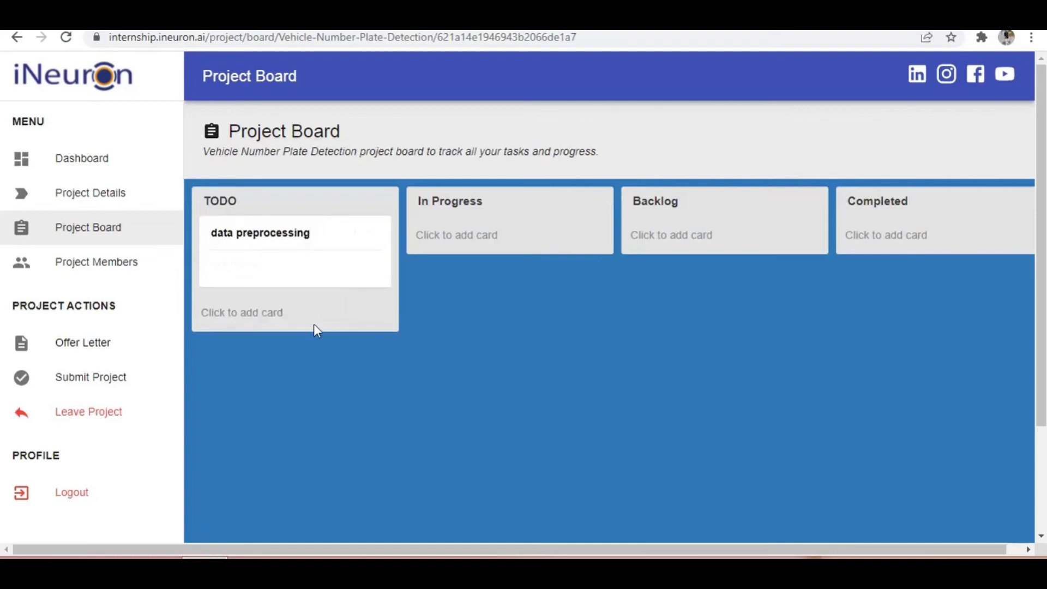
Move the data preprocessing card from TODO to In Progress and on to the Completed column
{"action": "mouse_move", "coordinate": [358, 234]}
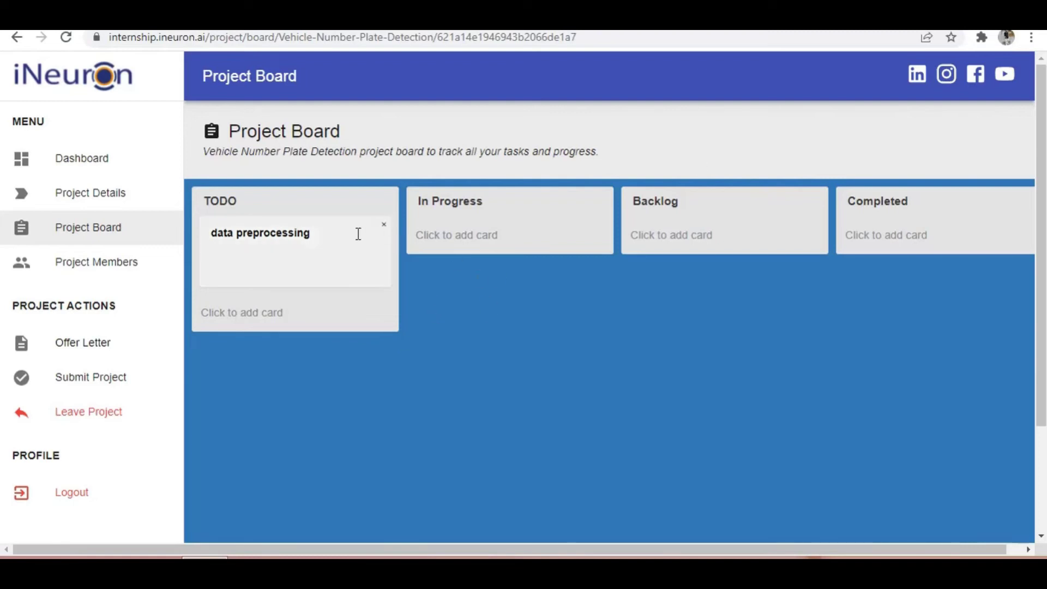
{"action": "mouse_move", "coordinate": [299, 244]}
{"action": "left_mouse_down"}
{"action": "mouse_move", "coordinate": [297, 259]}
{"action": "mouse_move", "coordinate": [296, 238]}
{"action": "left_mouse_up"}
{"action": "left_click_drag", "start_coordinate": [247, 233], "coordinate": [444, 202]}
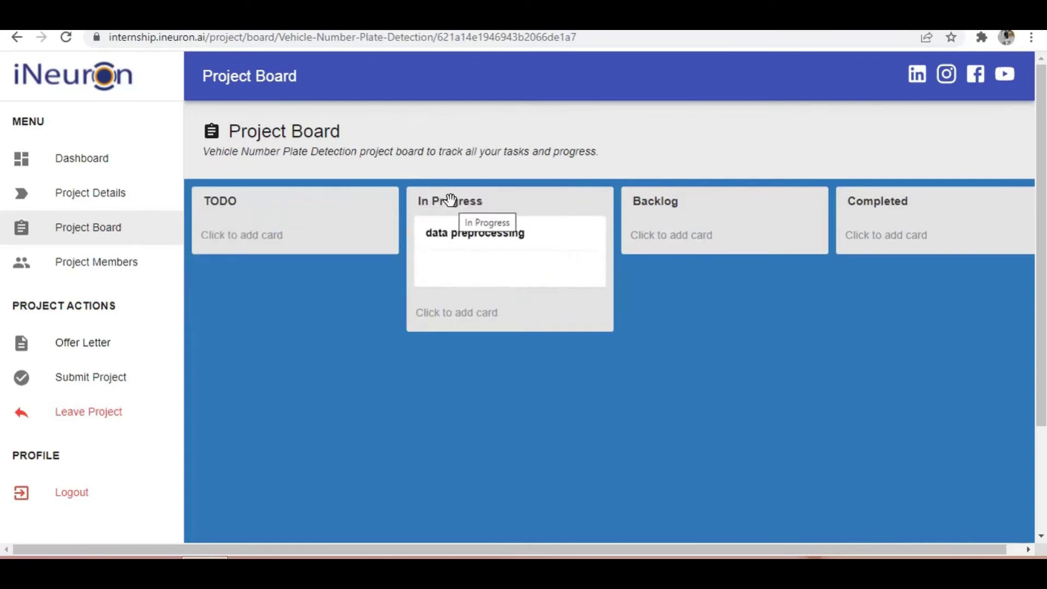
{"action": "left_click_drag", "start_coordinate": [474, 238], "coordinate": [520, 288]}
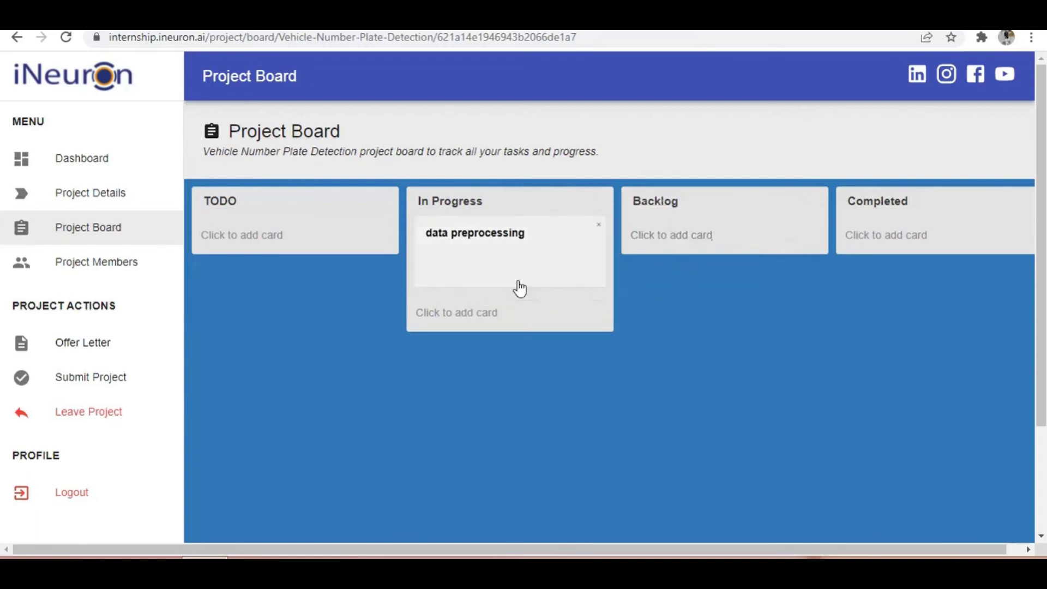
{"action": "left_click_drag", "start_coordinate": [475, 260], "coordinate": [743, 240]}
{"action": "left_click_drag", "start_coordinate": [550, 229], "coordinate": [1013, 199]}
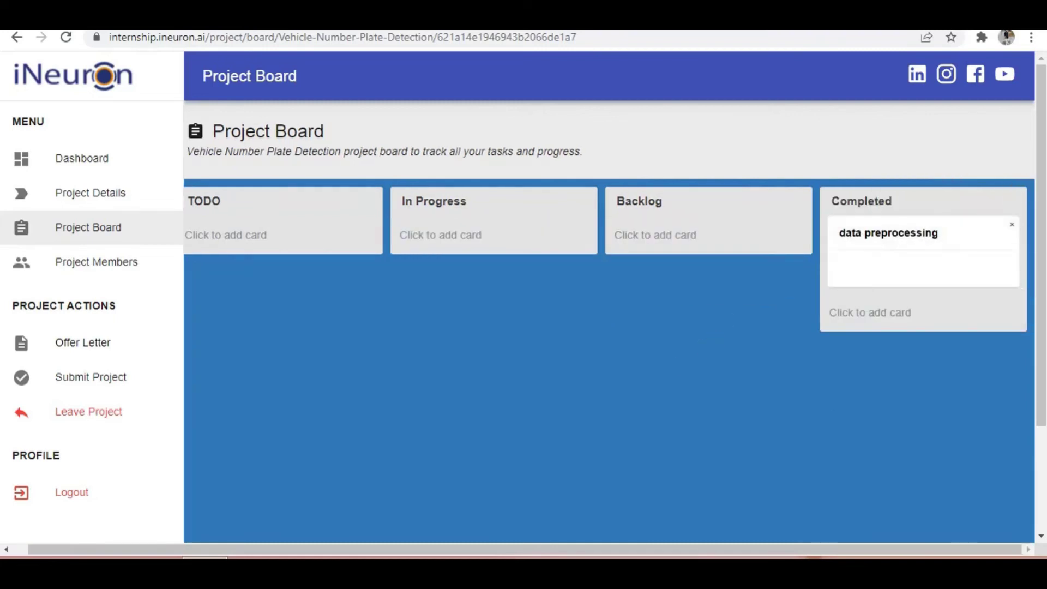